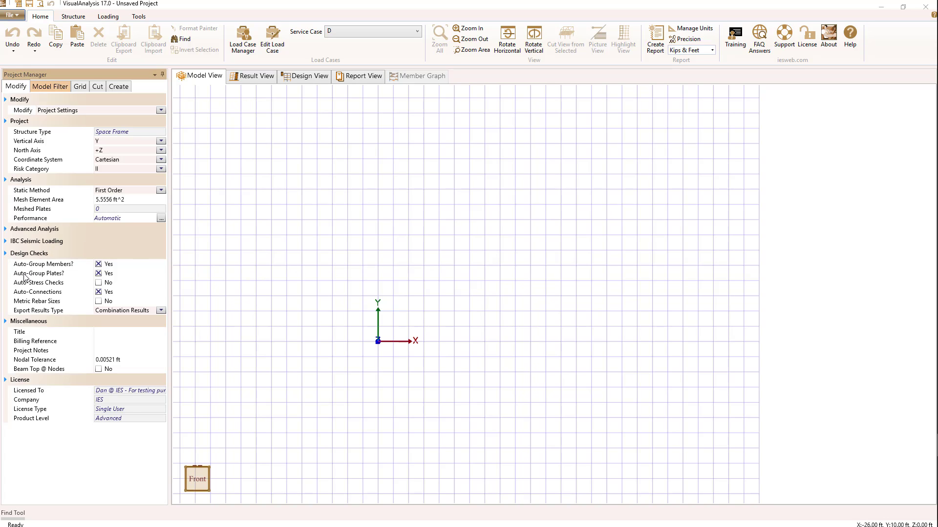
Step: Draw a 50 ft horizontal beam 14 ft above the origin, with 14 ft columns below both ends and about 24 ft along it
mouse_move(17, 277)
drag(379, 236, 762, 236)
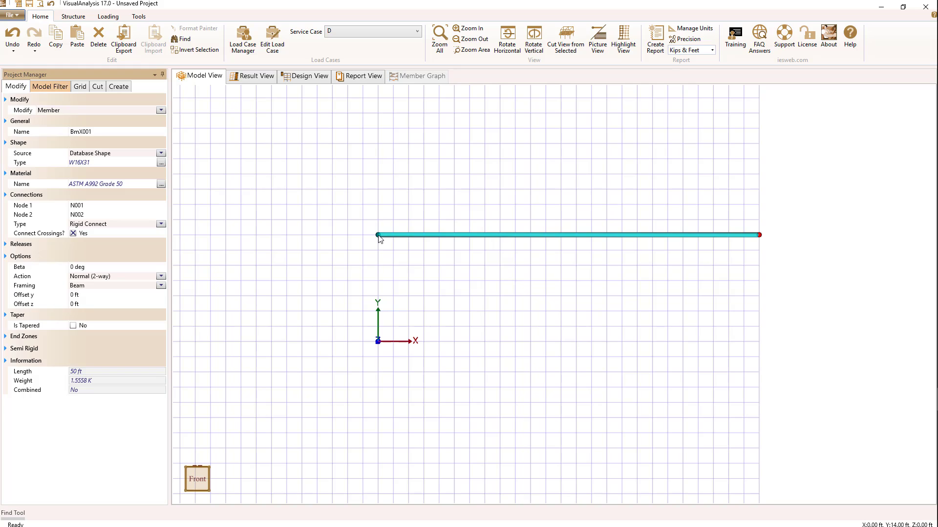
drag(379, 238, 379, 343)
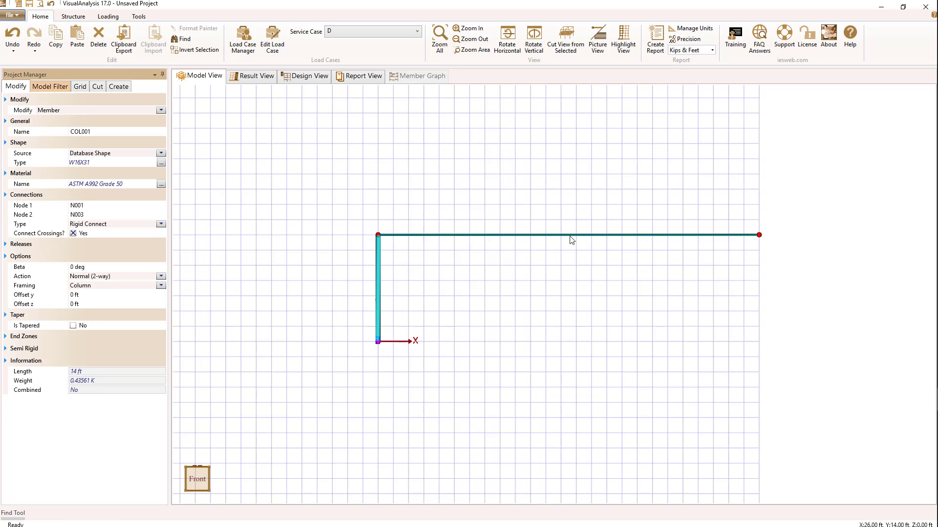
click(570, 236)
drag(564, 239, 561, 342)
drag(759, 235, 759, 342)
click(301, 331)
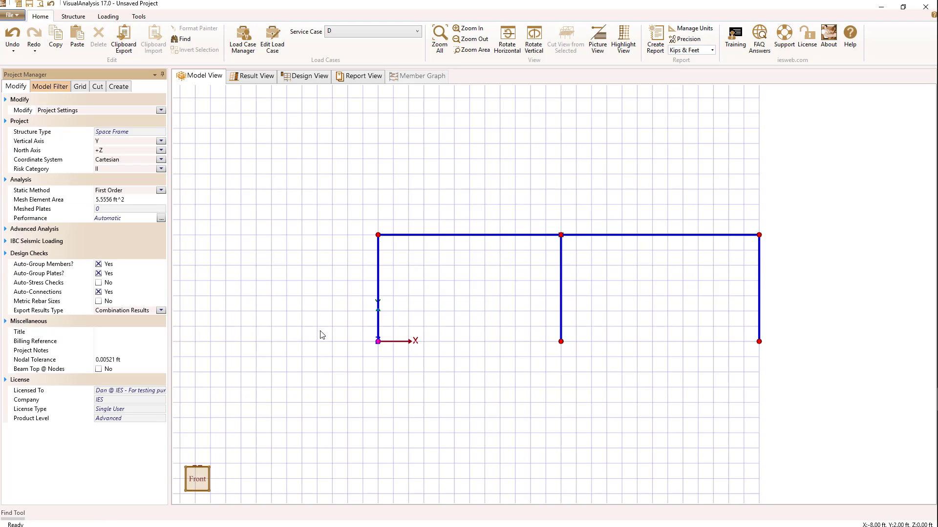
Step: Assign Fixed supports to the three column base nodes
drag(322, 330, 783, 371)
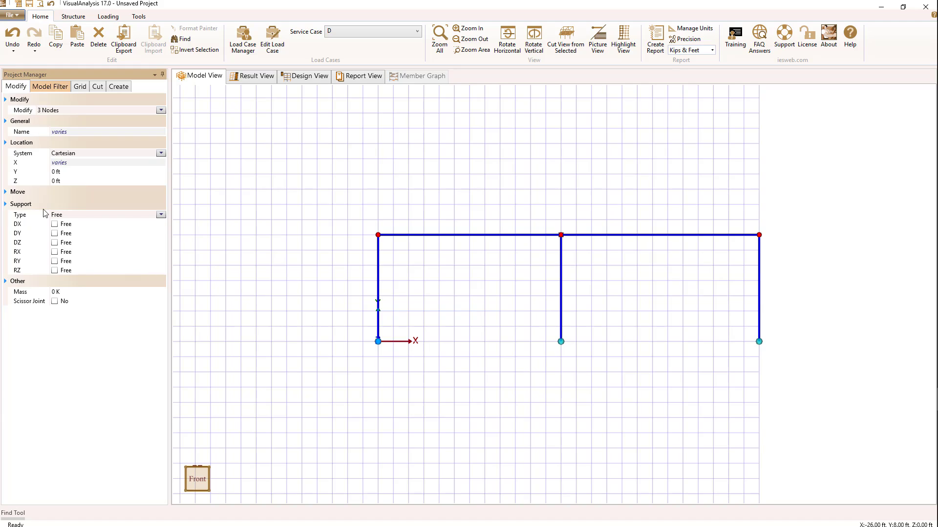
click(163, 214)
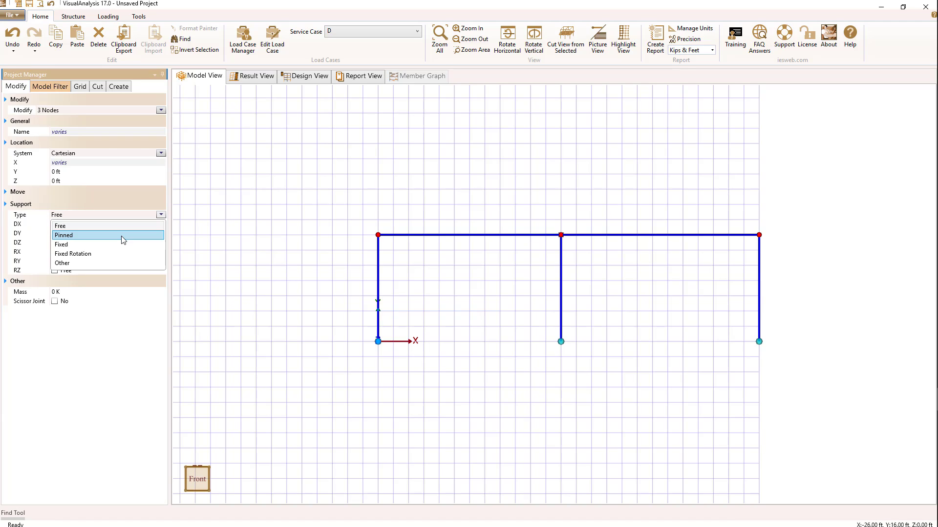
click(122, 243)
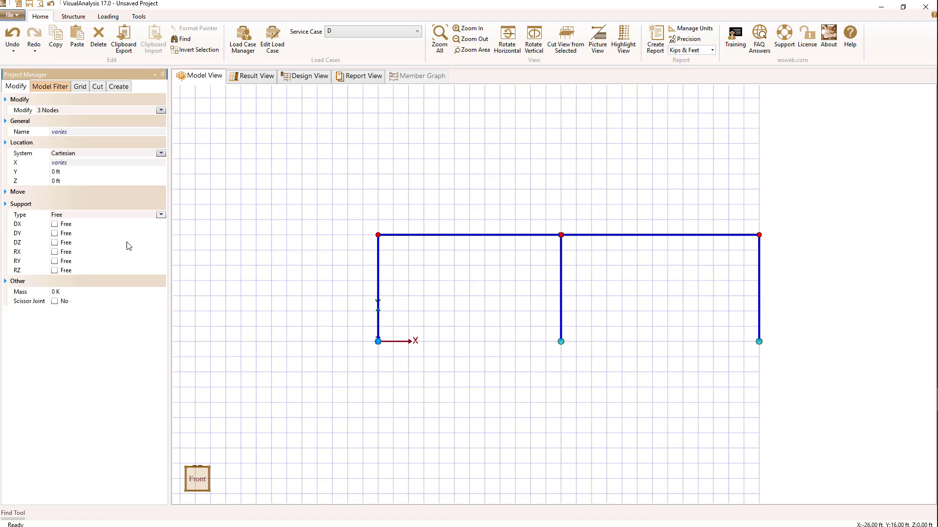
Step: Apply a uniform full-span member load of -1 K/ft in Shear y to the beam for service case D
click(484, 237)
right_click(400, 154)
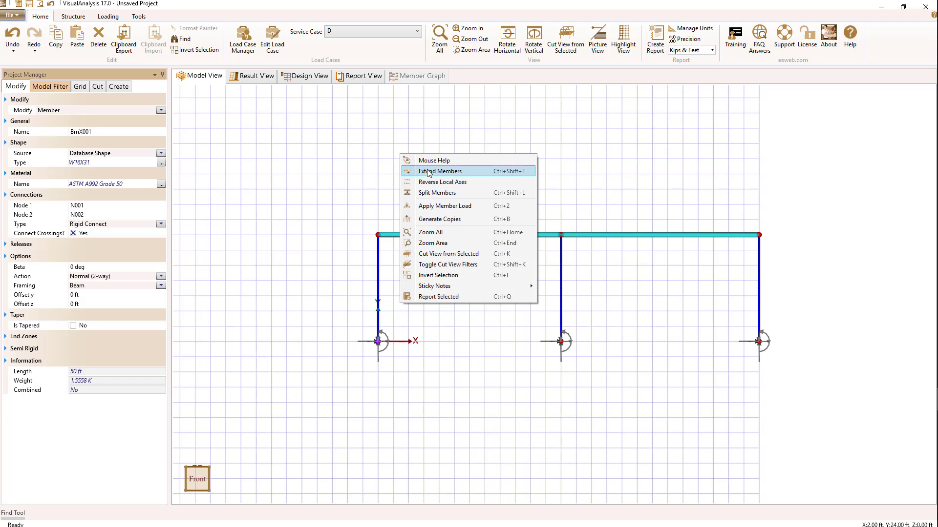
click(420, 207)
click(486, 351)
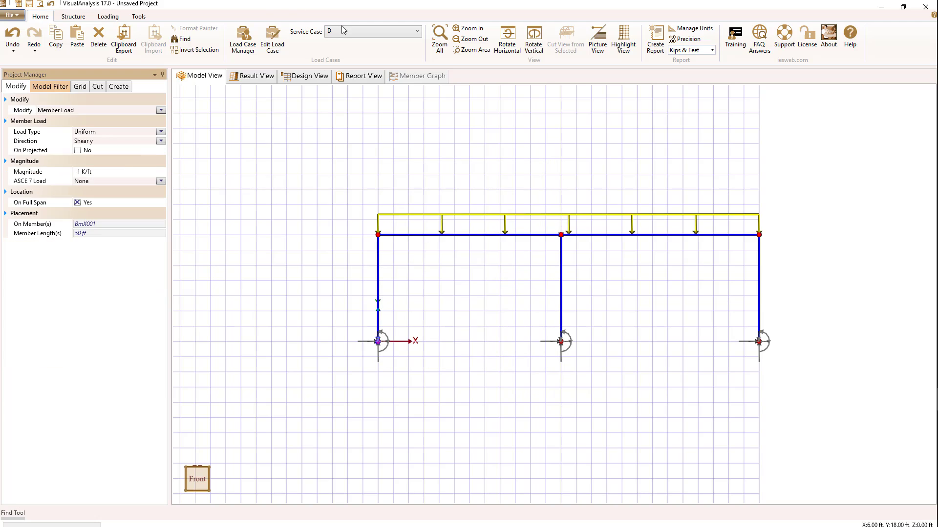
Step: Apply a uniform full-span member load of -1 K/ft in Shear y to the beam for service case L
click(341, 29)
click(348, 49)
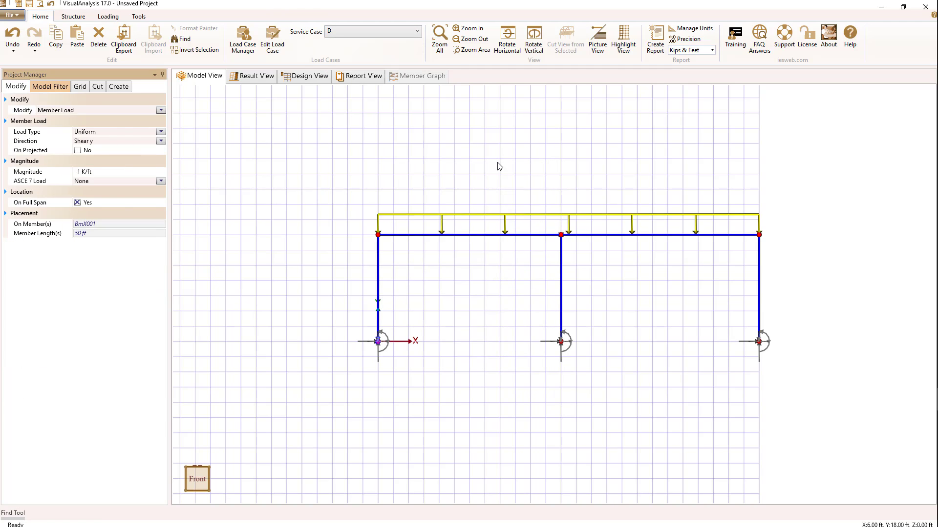
click(511, 237)
right_click(470, 175)
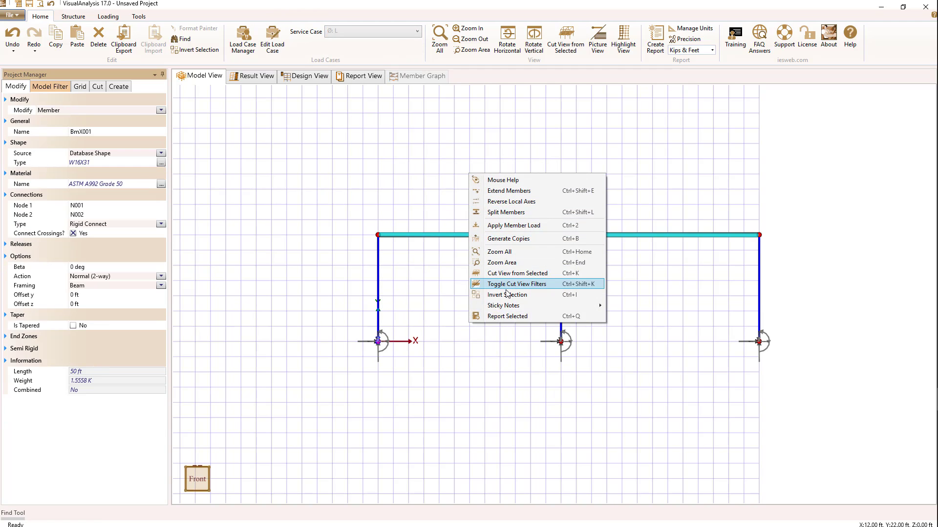
click(503, 226)
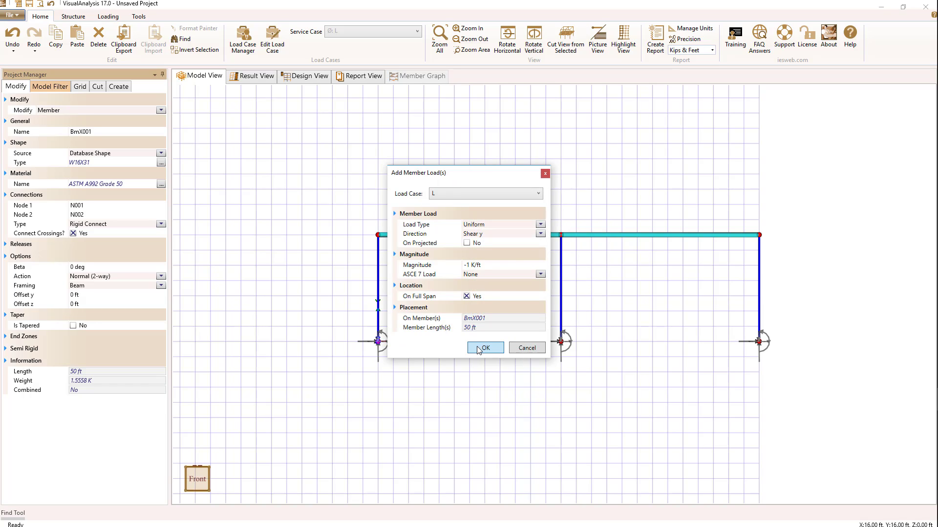
click(482, 348)
Step: Examine the frame's analysis results and the list of available result cases
click(254, 75)
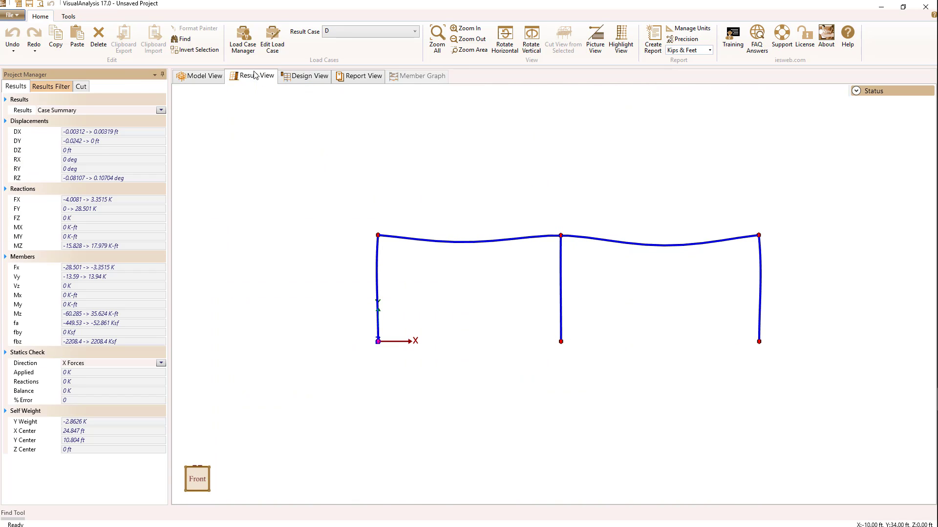
click(368, 29)
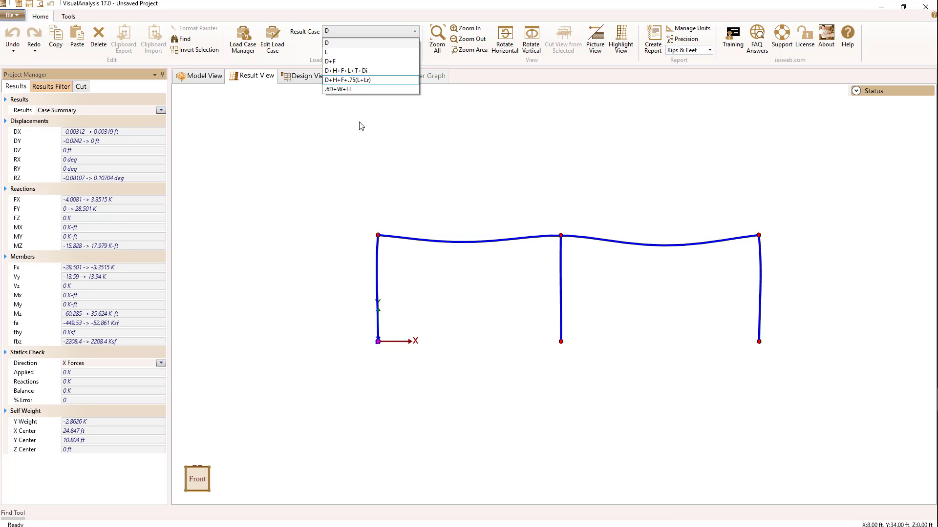
click(326, 123)
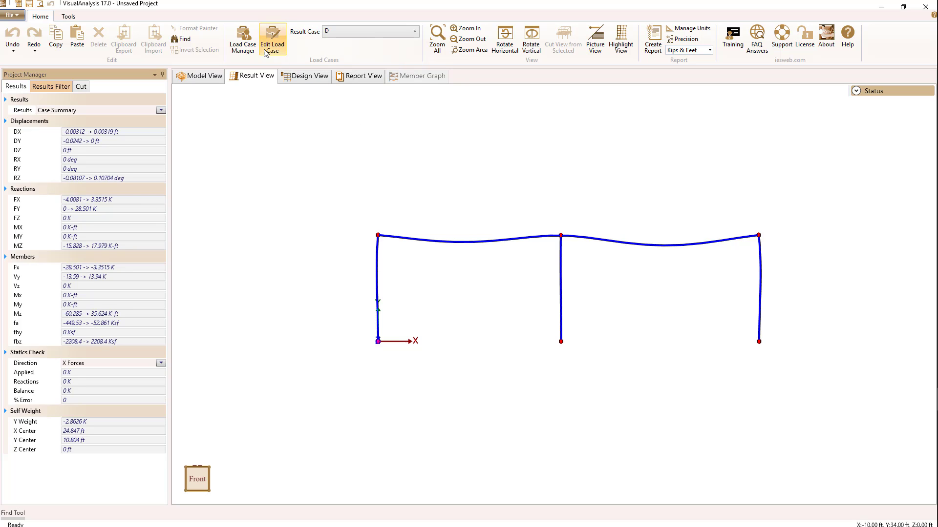
Step: Add the ASCE 7-05 LRFD load combinations alongside the ASCE 7-05 ASD ones
click(244, 48)
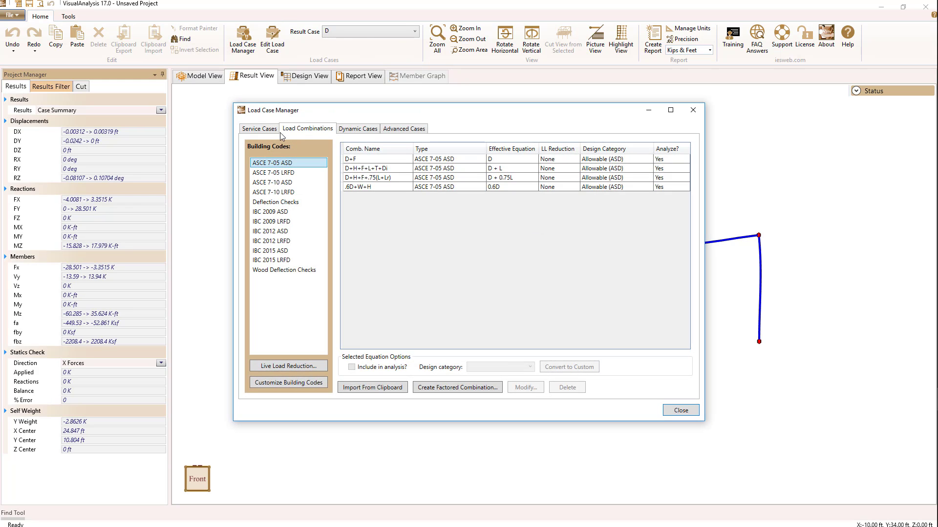
click(278, 173)
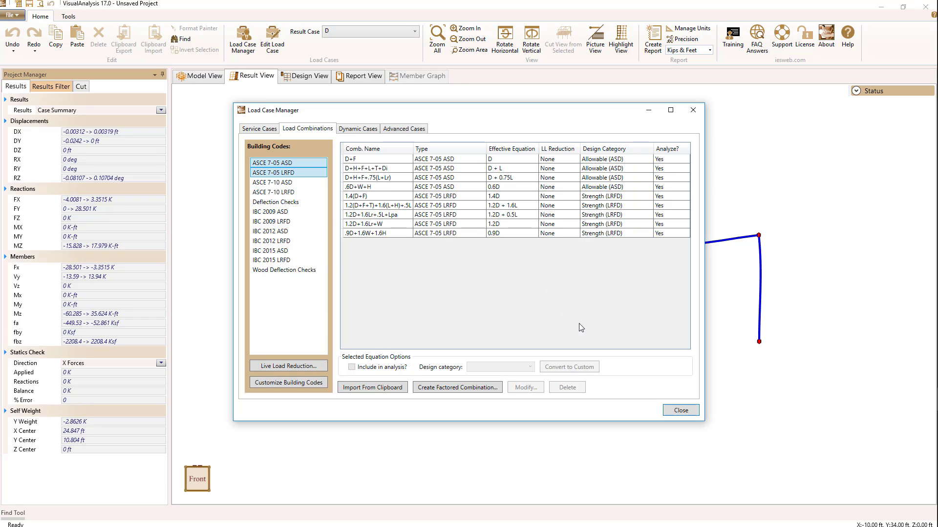
click(688, 414)
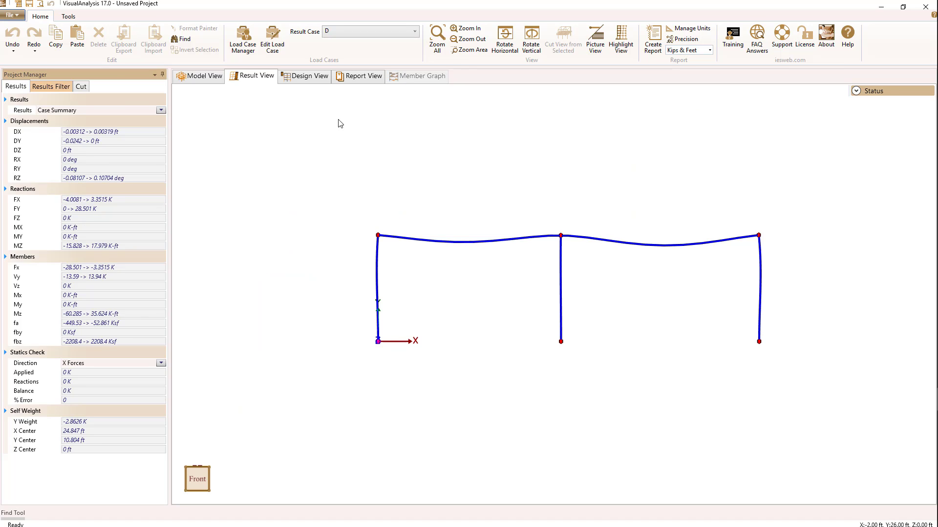
Step: Compare the model with its design checks and inspect the design group settings of the beam and the columns
click(218, 79)
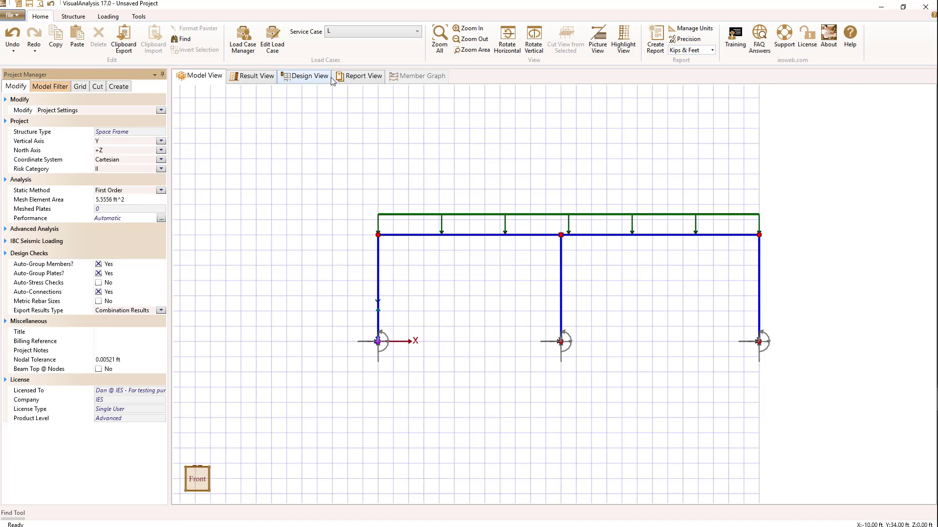
click(316, 78)
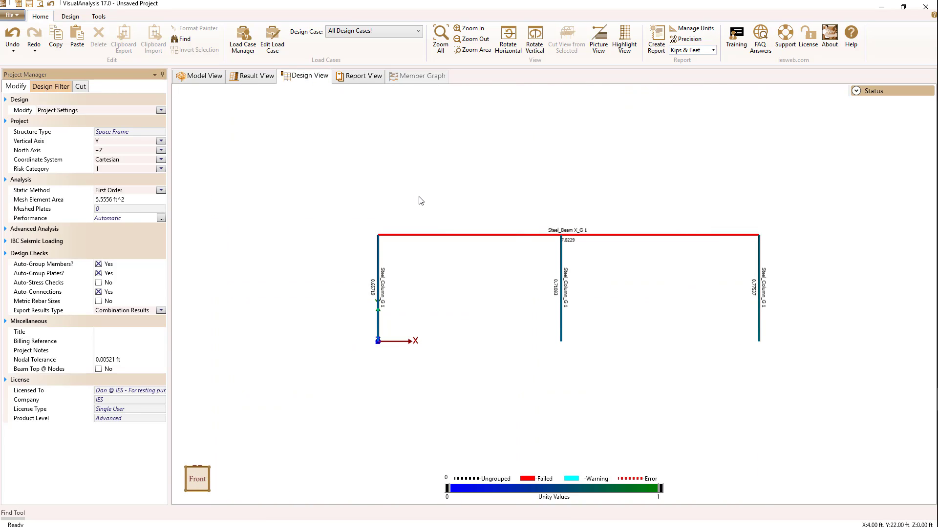
click(488, 236)
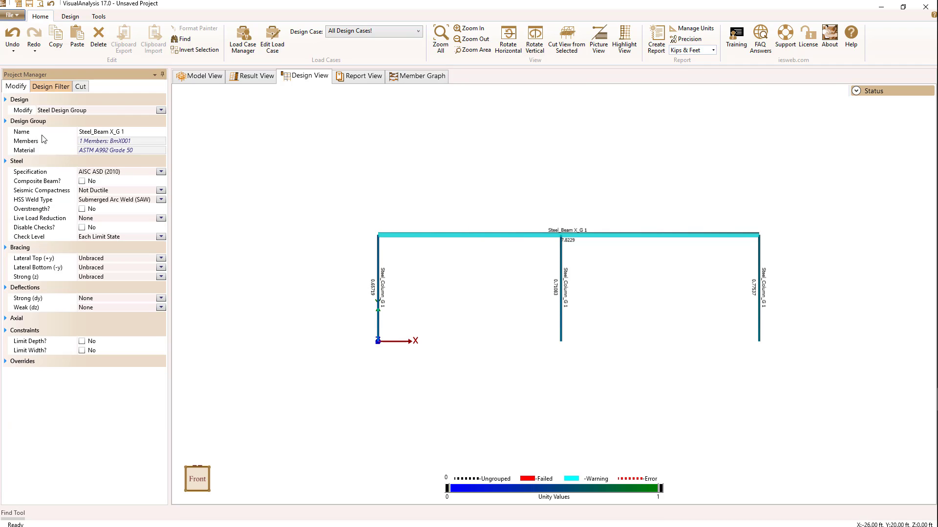
mouse_move(21, 133)
click(132, 132)
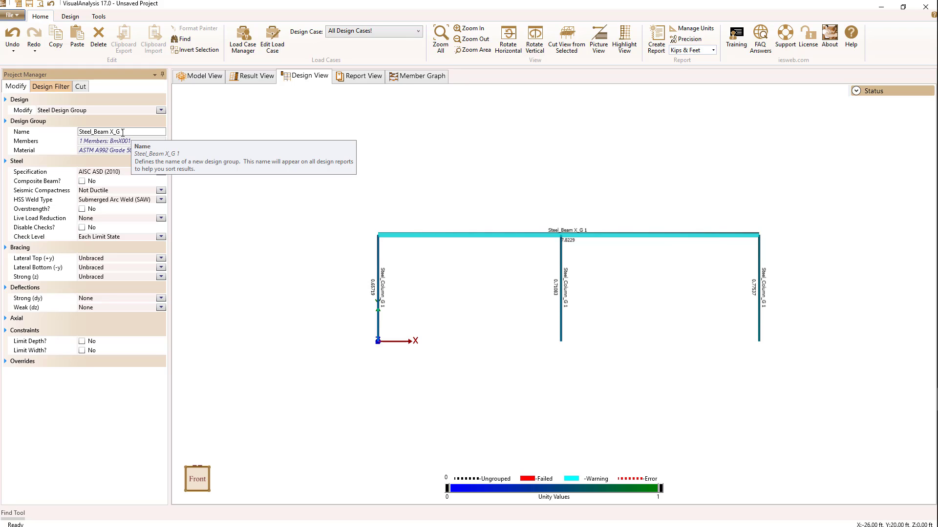
click(419, 186)
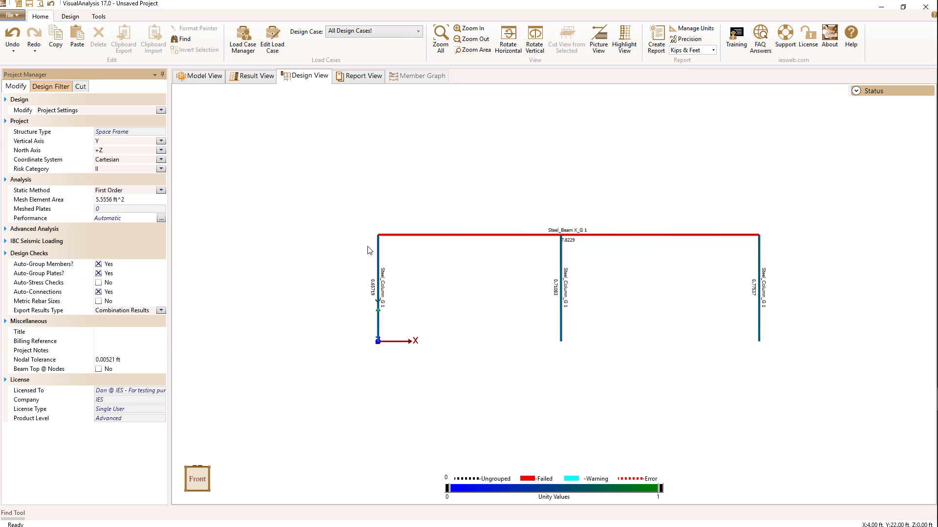
click(379, 276)
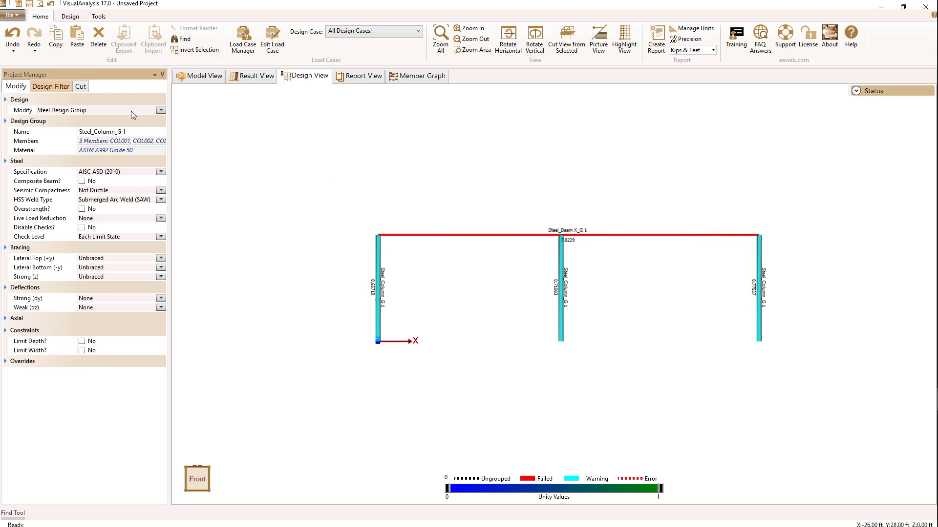
Step: Review the design display filters, including Member Details, and check which members are selected together in the beam and column groups
click(52, 86)
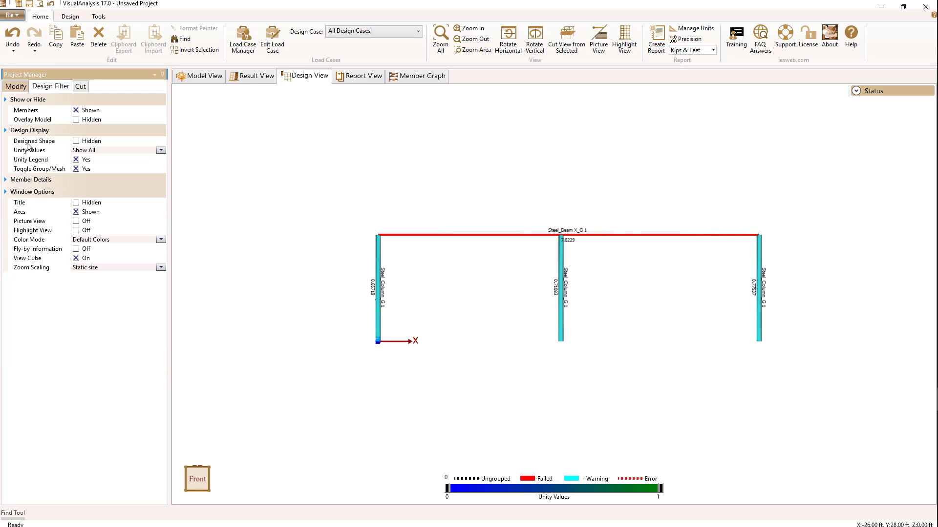
click(6, 180)
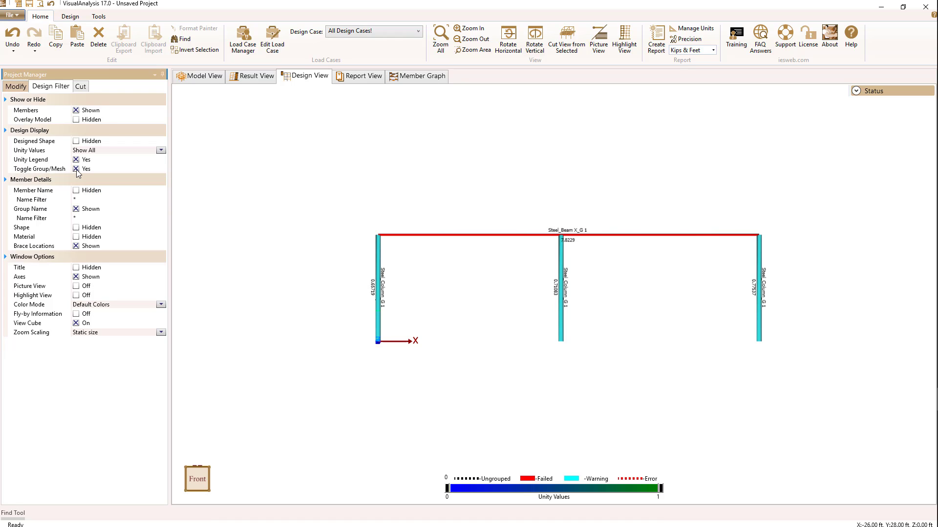
click(341, 235)
click(434, 236)
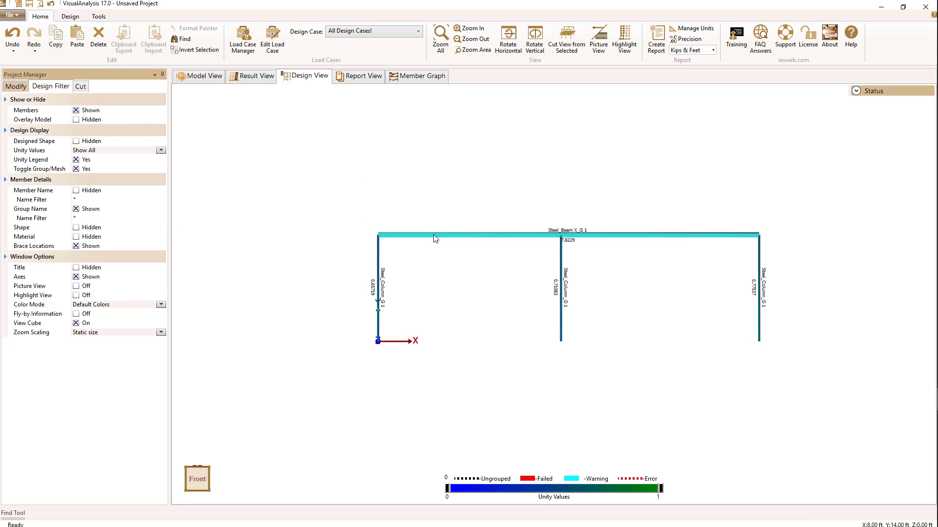
click(329, 175)
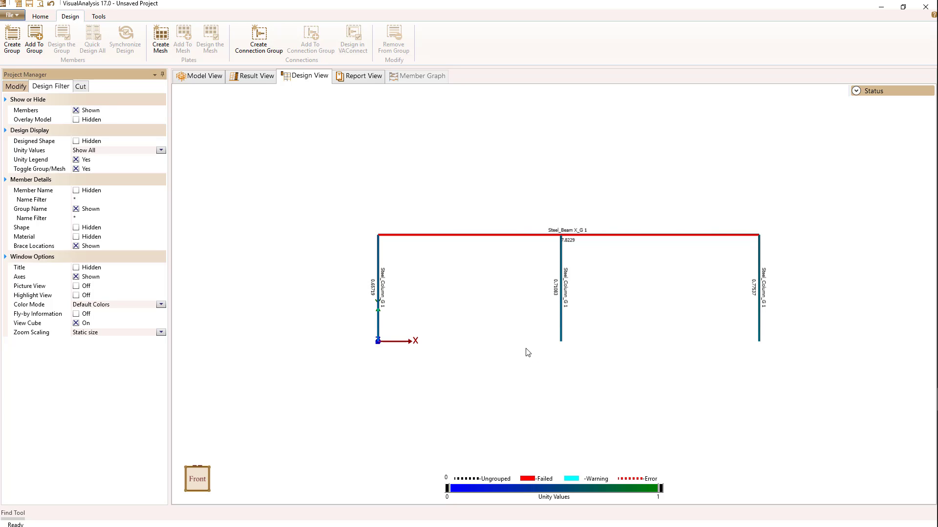
click(560, 292)
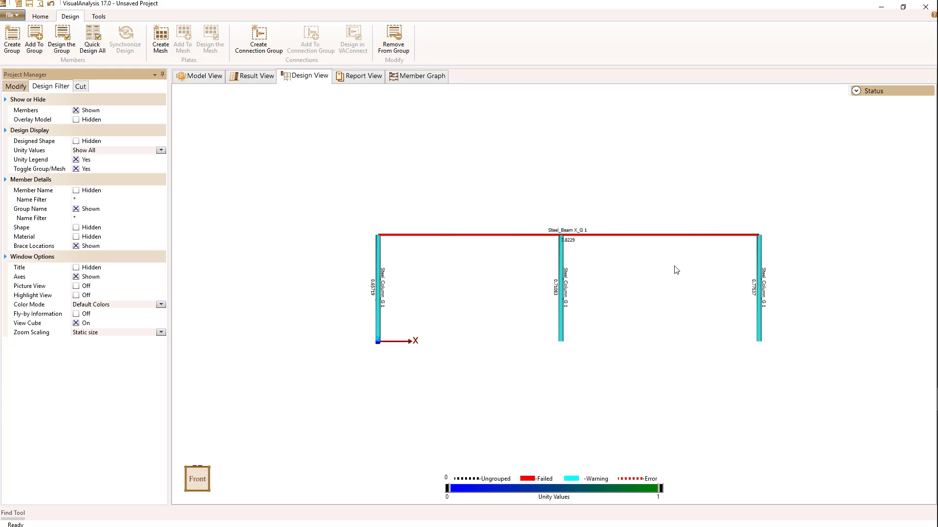
click(466, 279)
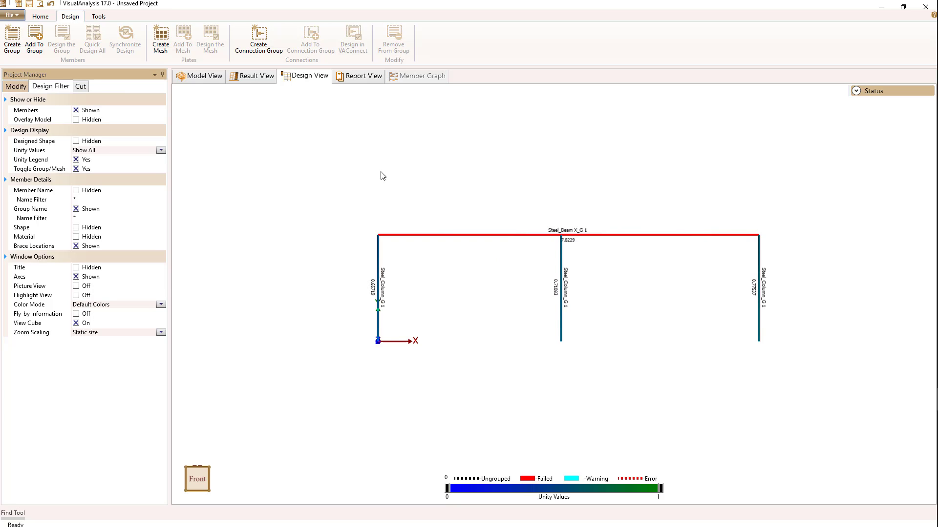
Step: Turn off Toggle Group/Mesh and remove only the middle column from its design group
click(75, 169)
click(563, 301)
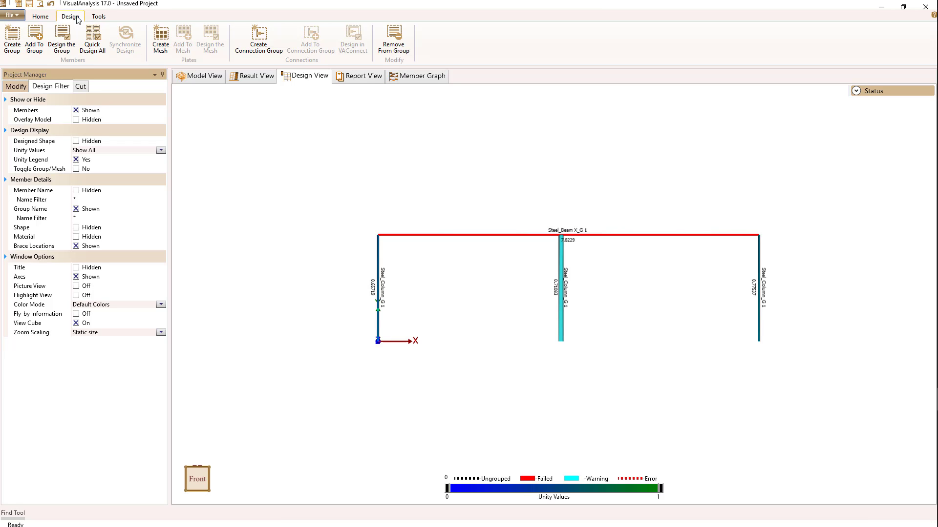
click(391, 47)
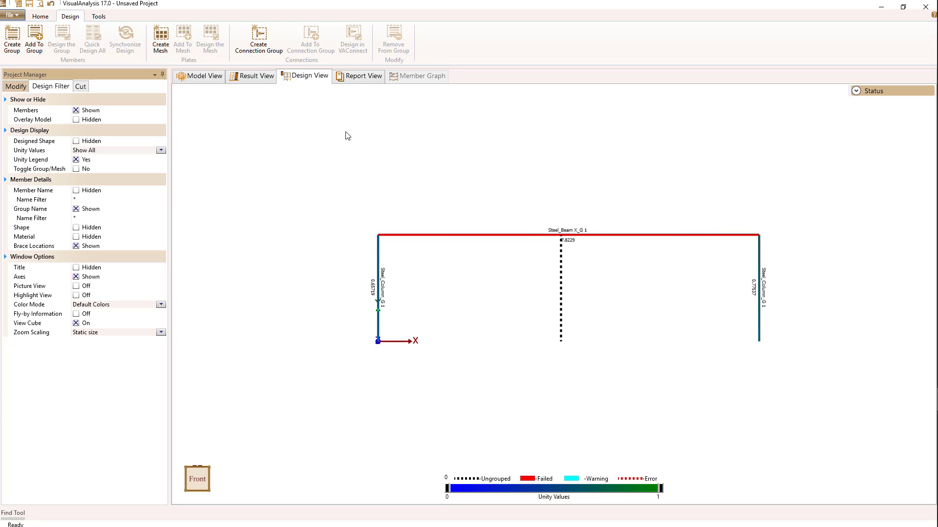
Step: Create a Steel design group named DG001 for the ungrouped middle column COL002
click(13, 45)
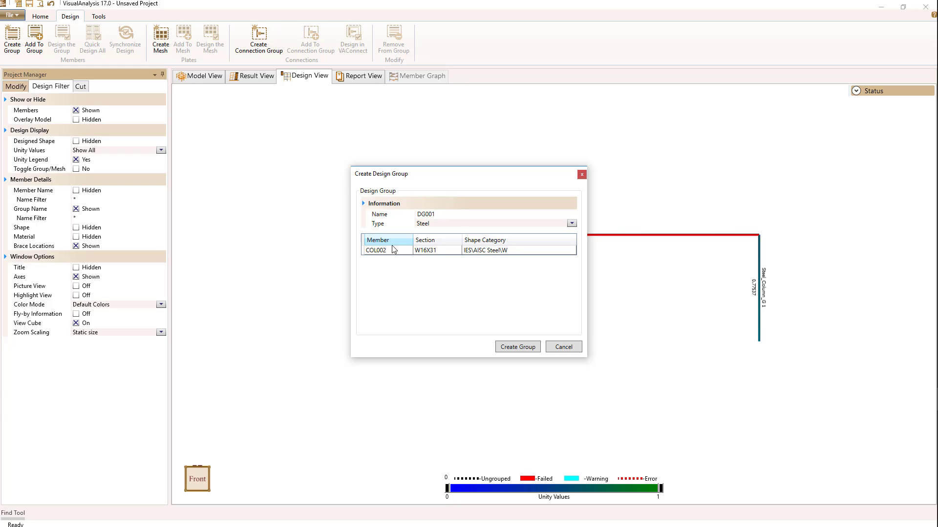
click(424, 253)
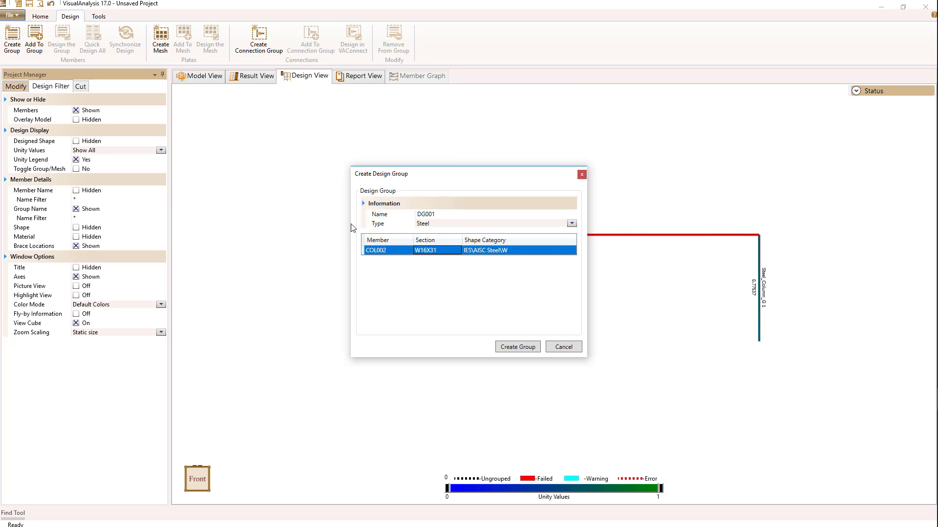
click(571, 224)
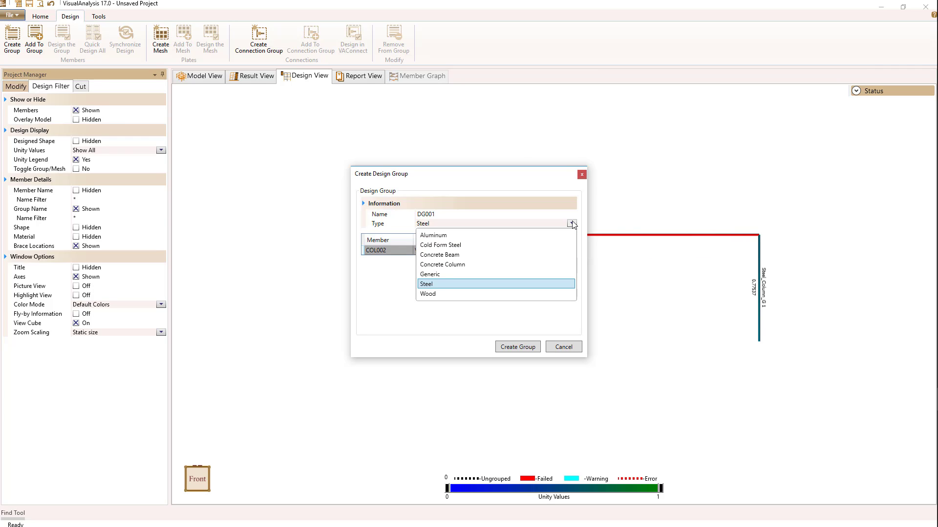
click(570, 223)
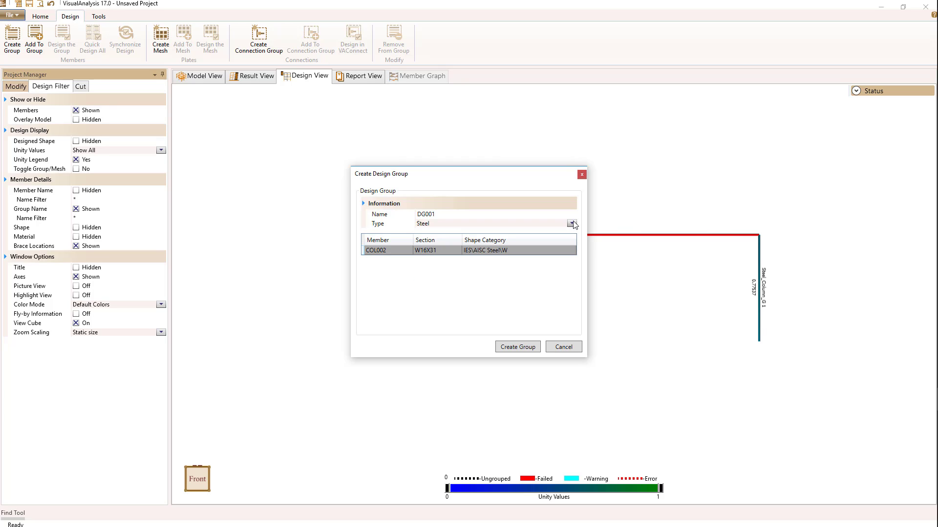
click(522, 349)
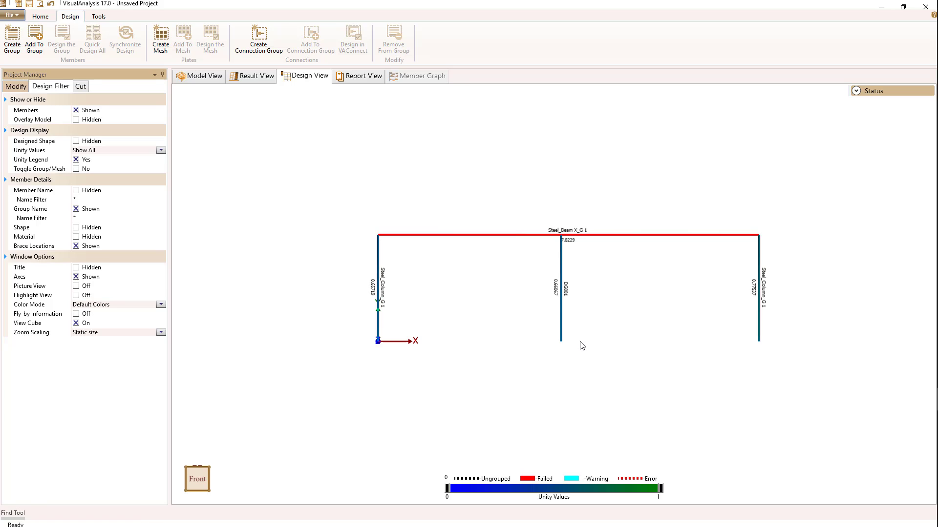
Step: Check the middle column's selection individually, then turn Toggle Group/Mesh back on and check its selection as a group
click(560, 307)
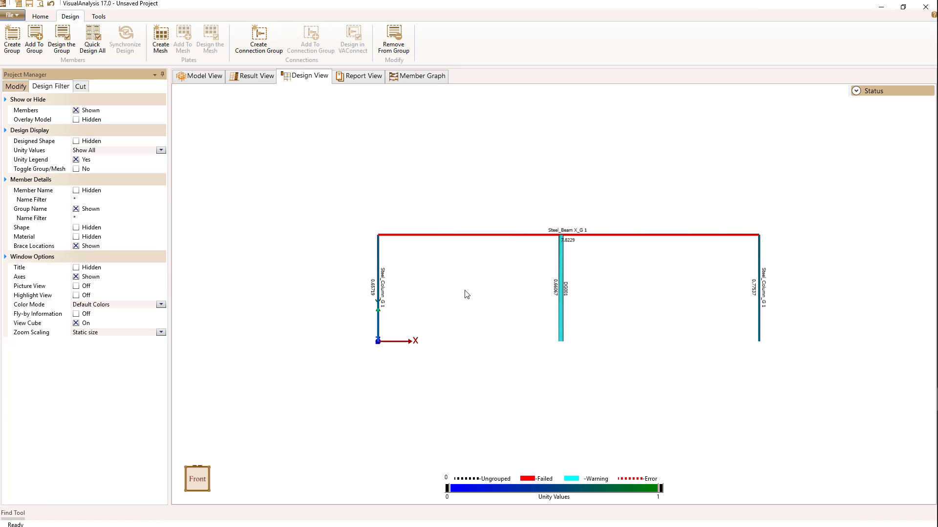
click(500, 296)
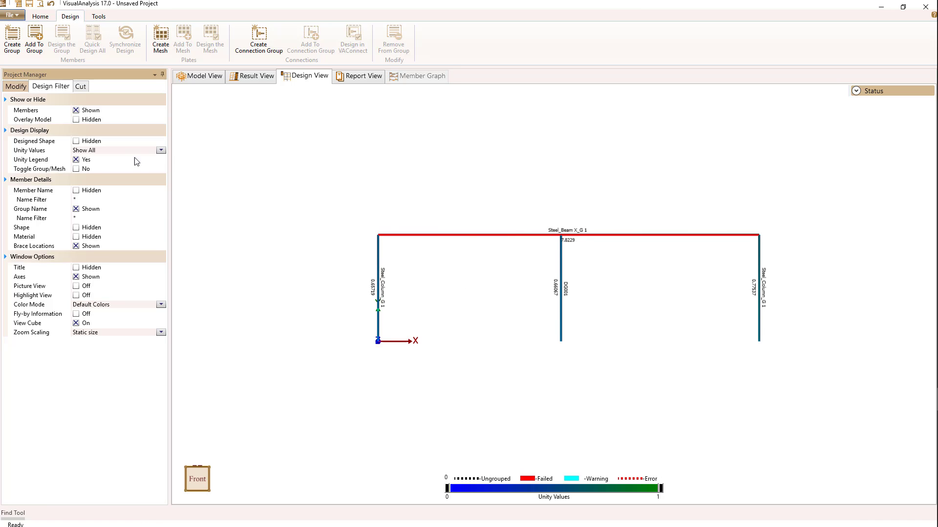
click(76, 169)
click(561, 306)
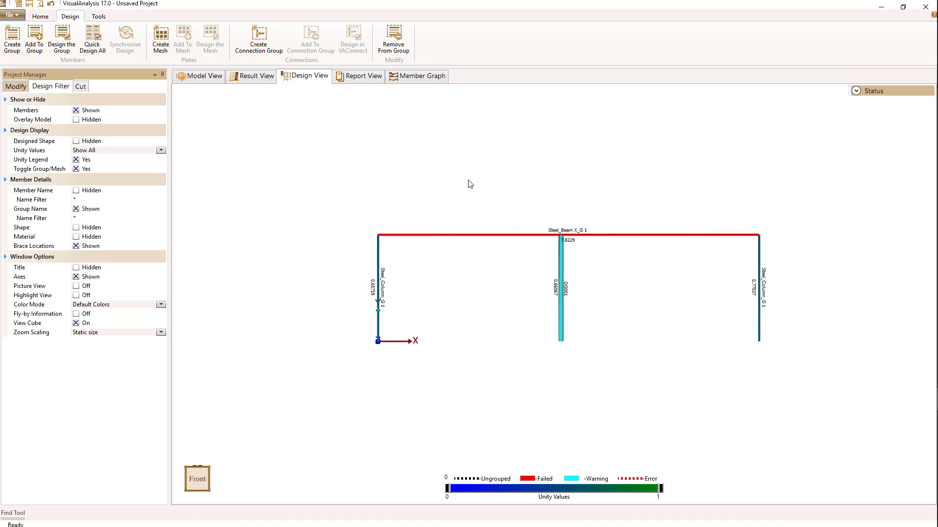
click(492, 292)
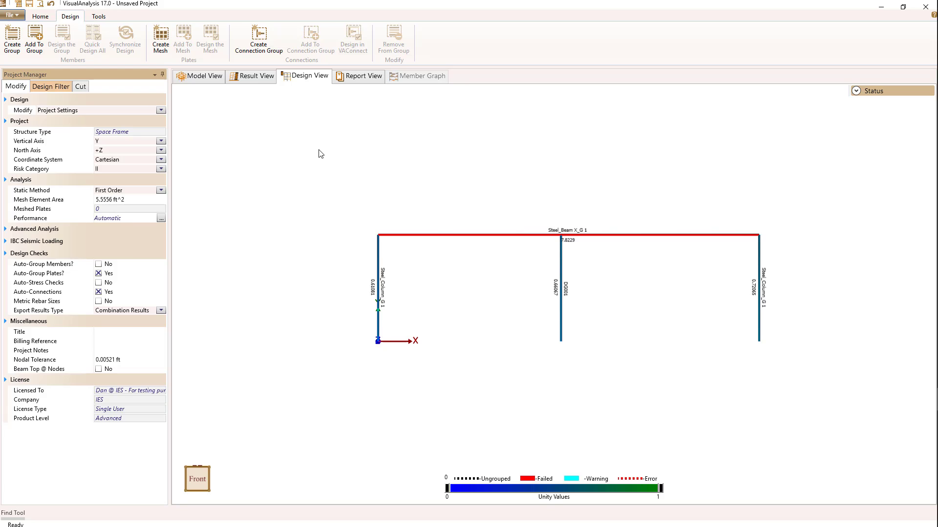